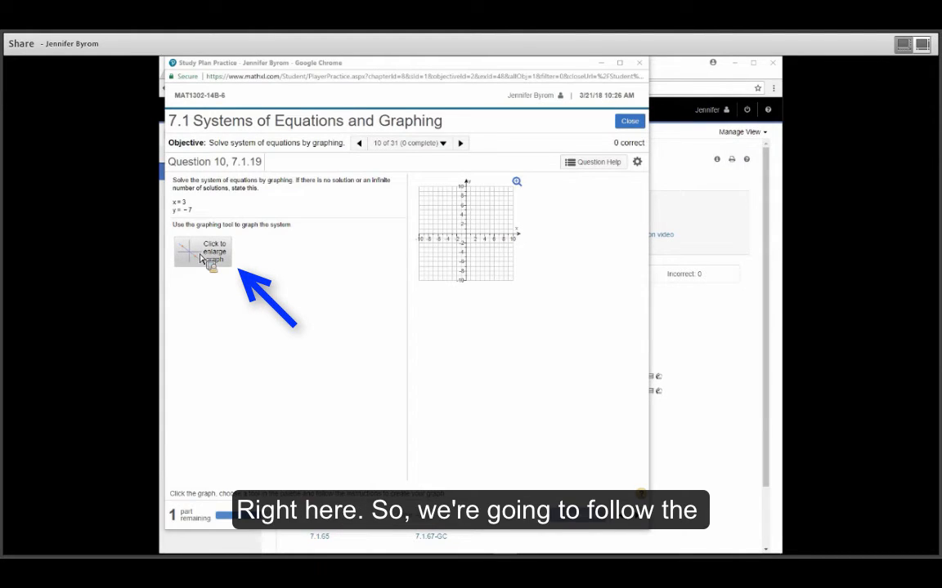
Step: Open the enlarged graph and plot a line through (5,8) and (-4,-4) with the line tool
{"action": "left_click", "coordinate": [202, 258]}
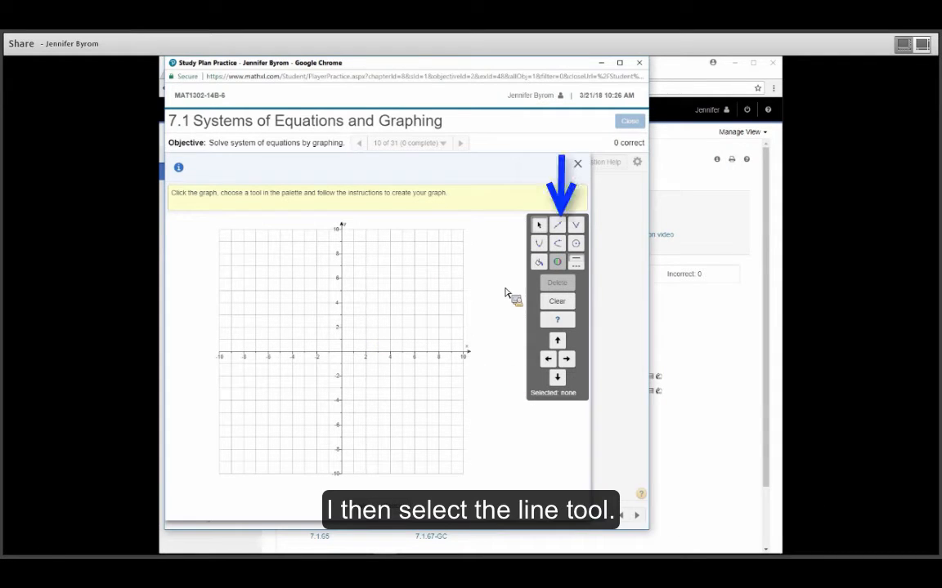
{"action": "left_click", "coordinate": [562, 231]}
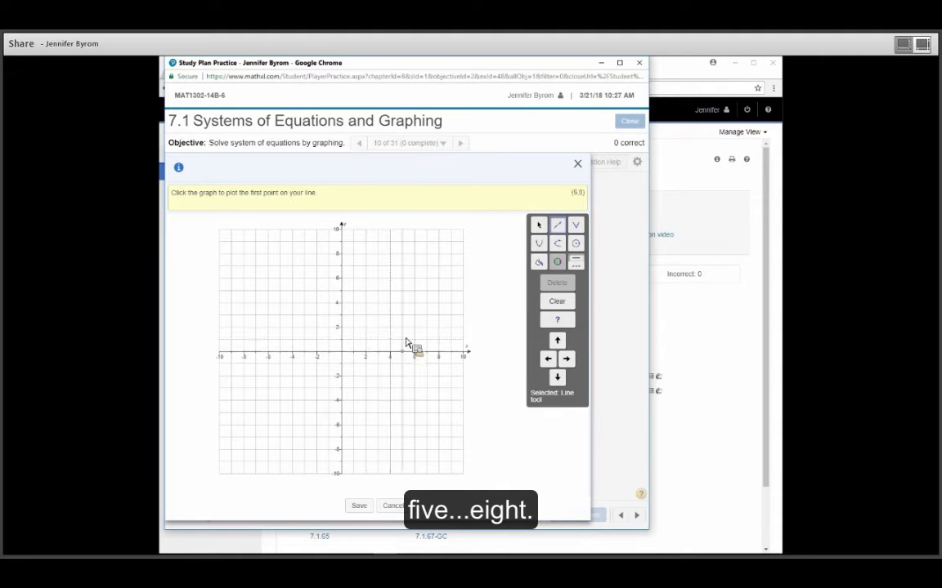
{"action": "left_click", "coordinate": [409, 260]}
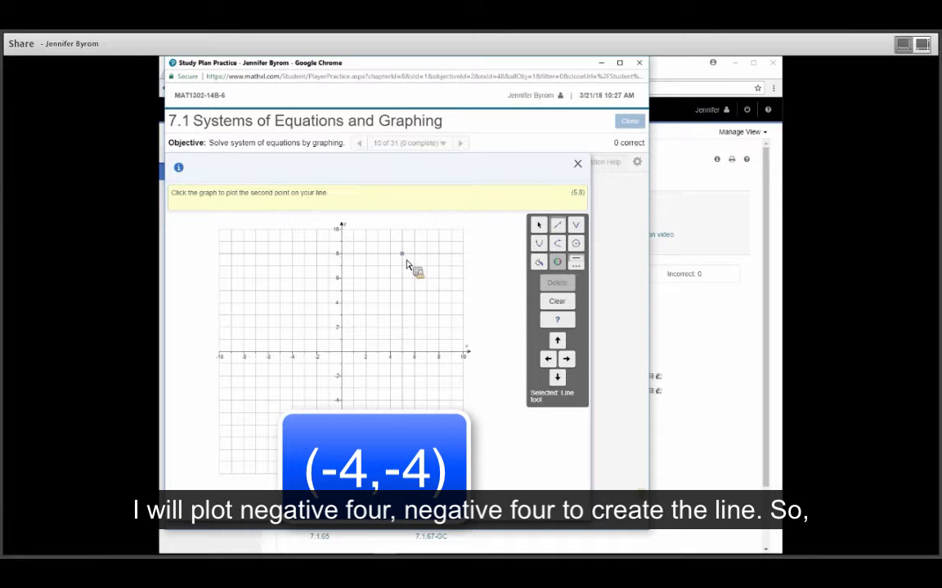
{"action": "left_click", "coordinate": [297, 406]}
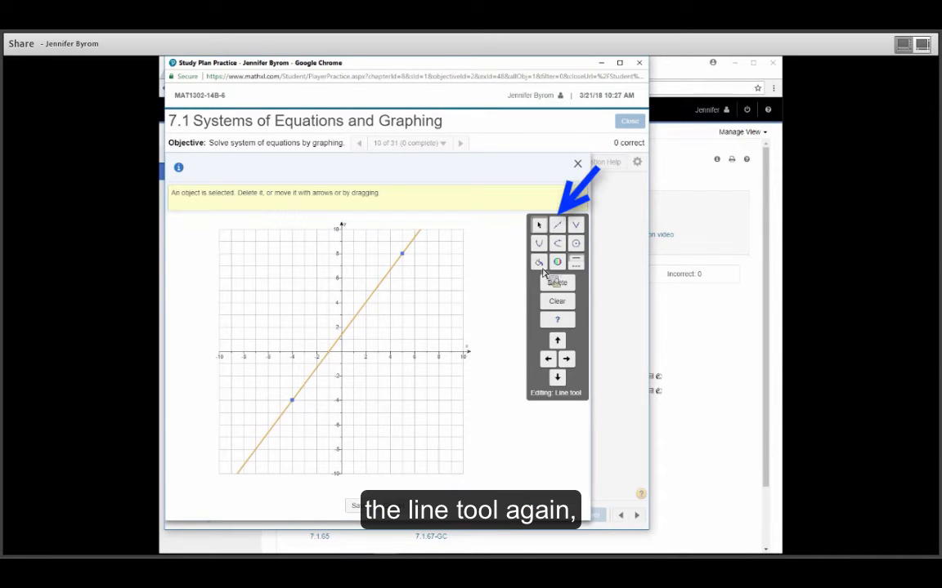
Step: Plot a second line through (0,-5) and (2,4), and delete that line from the graph
{"action": "left_click", "coordinate": [560, 231]}
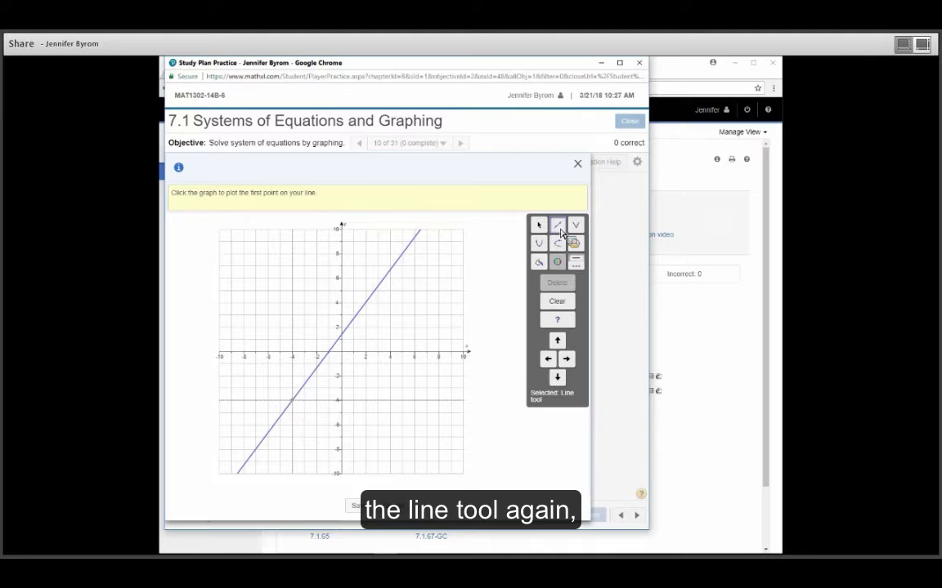
{"action": "left_click", "coordinate": [345, 417]}
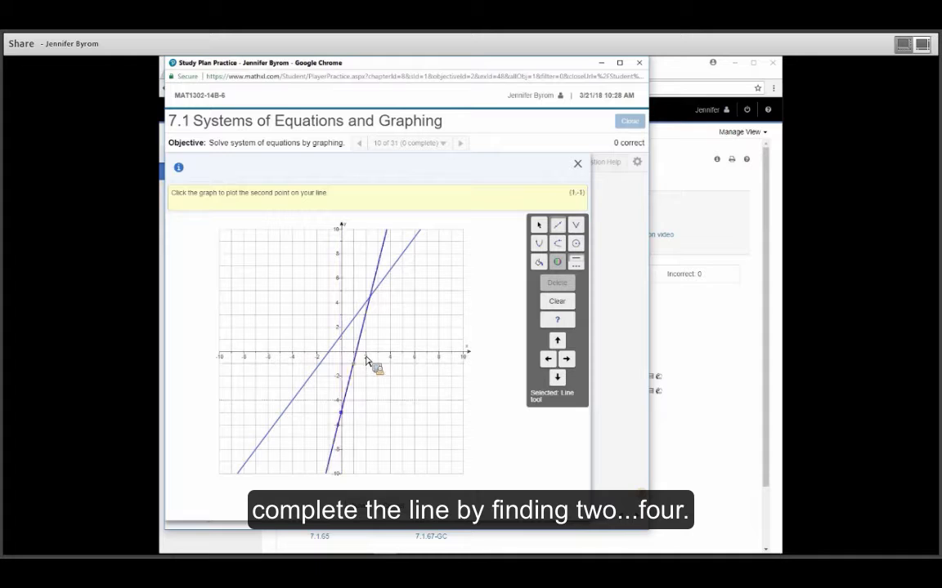
{"action": "left_click", "coordinate": [366, 304]}
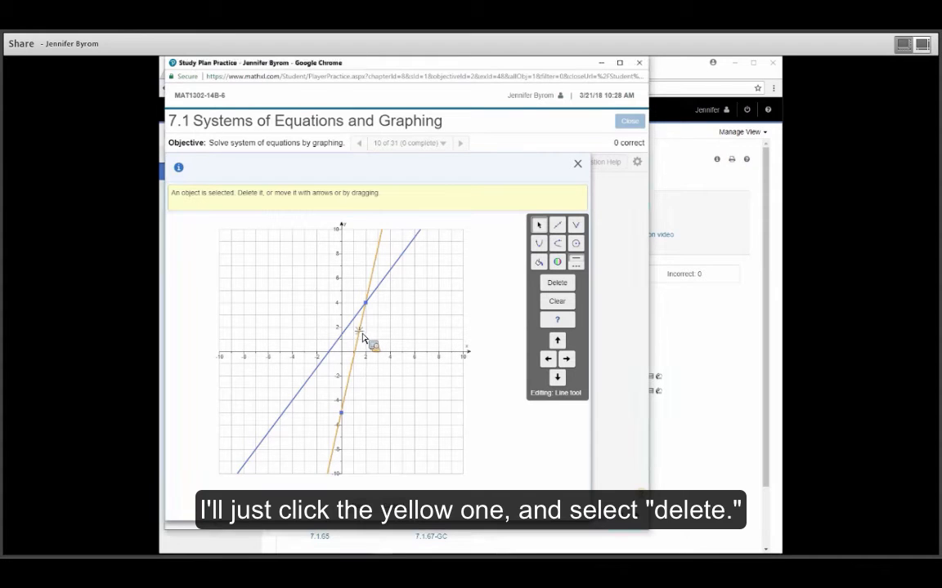
{"action": "left_click", "coordinate": [556, 283]}
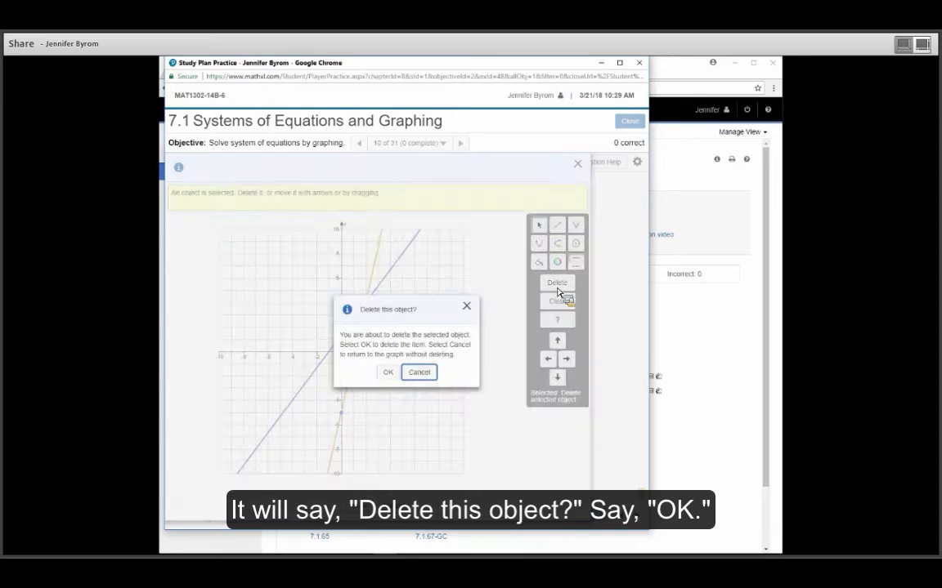
{"action": "left_click", "coordinate": [387, 371]}
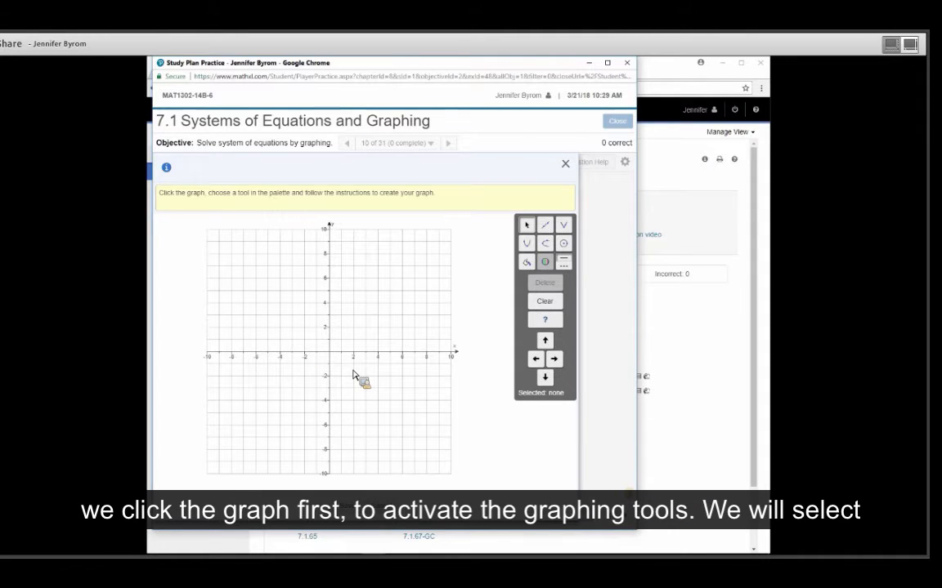
Step: Plot a vertical parabola on the empty graph with its vertex at (4,2) and passing through (2,0)
{"action": "left_click", "coordinate": [527, 245]}
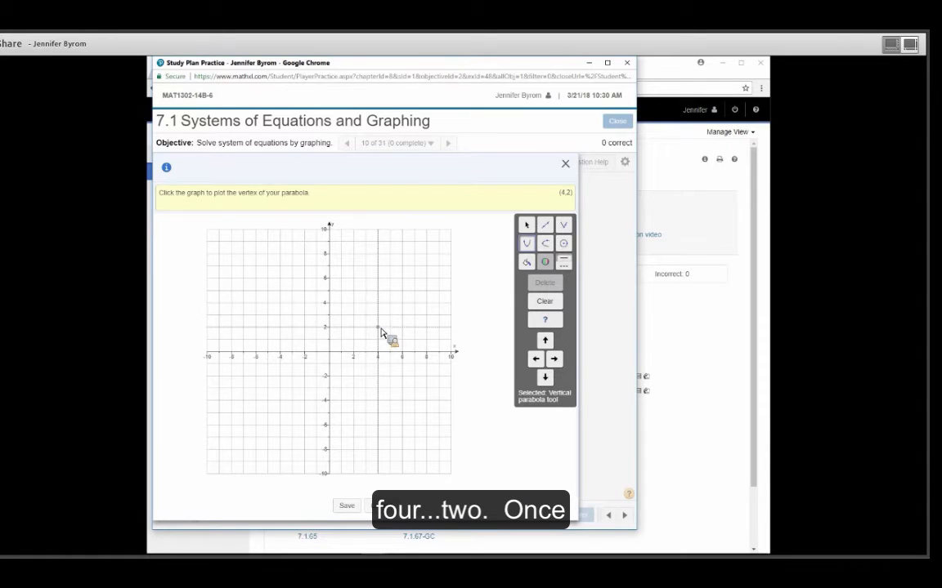
{"action": "left_click", "coordinate": [380, 329]}
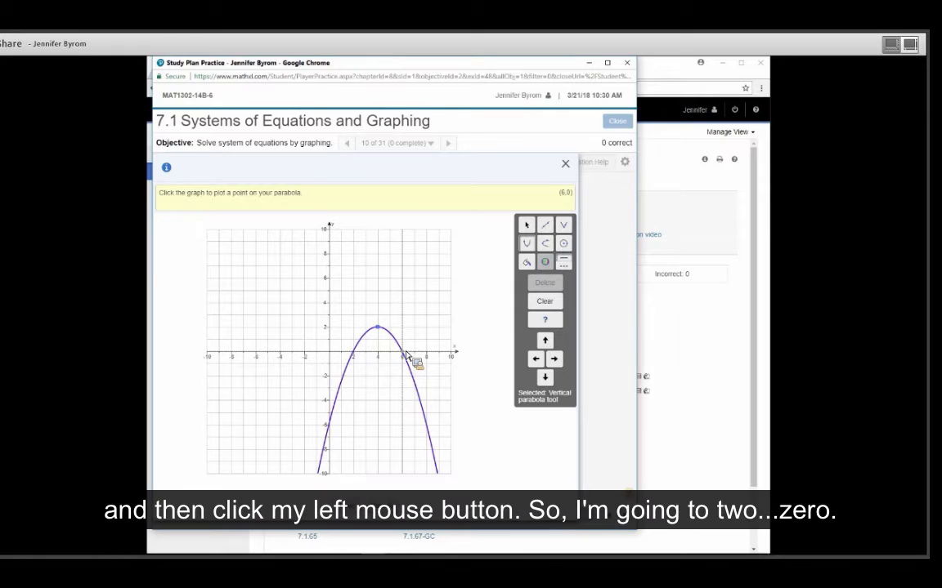
{"action": "left_click", "coordinate": [356, 356]}
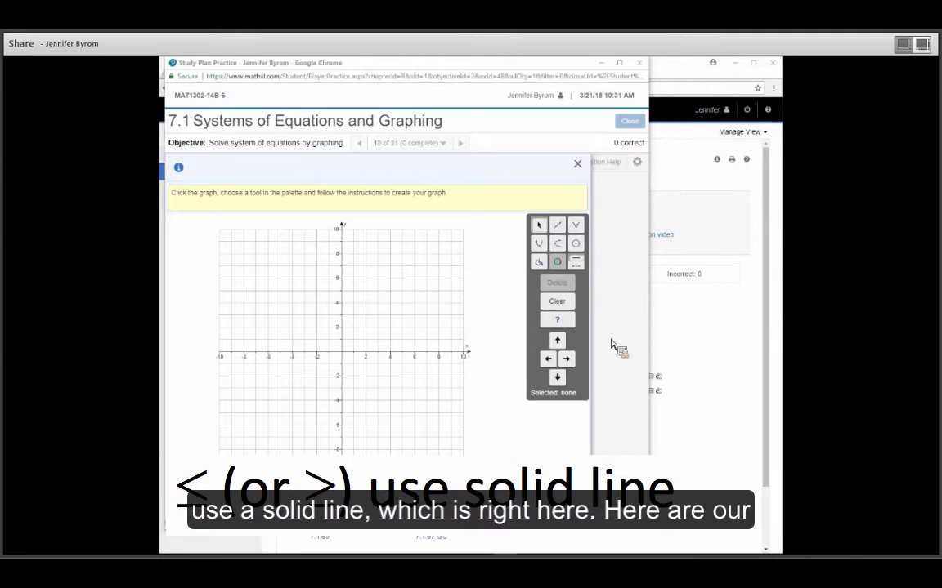
Step: Plot a dashed line through the x-intercept (3,0) and the y-intercept (0,2)
{"action": "left_click", "coordinate": [577, 271]}
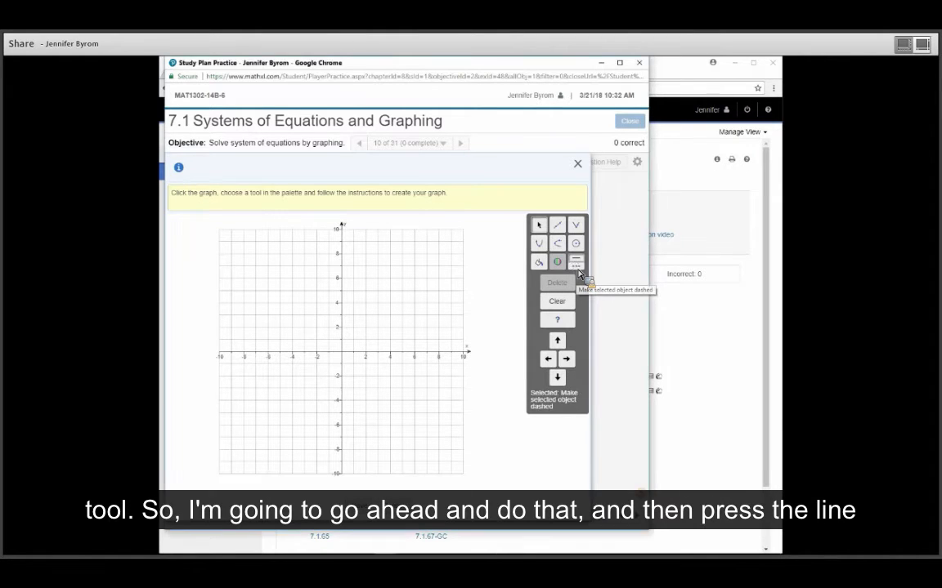
{"action": "left_click", "coordinate": [559, 229]}
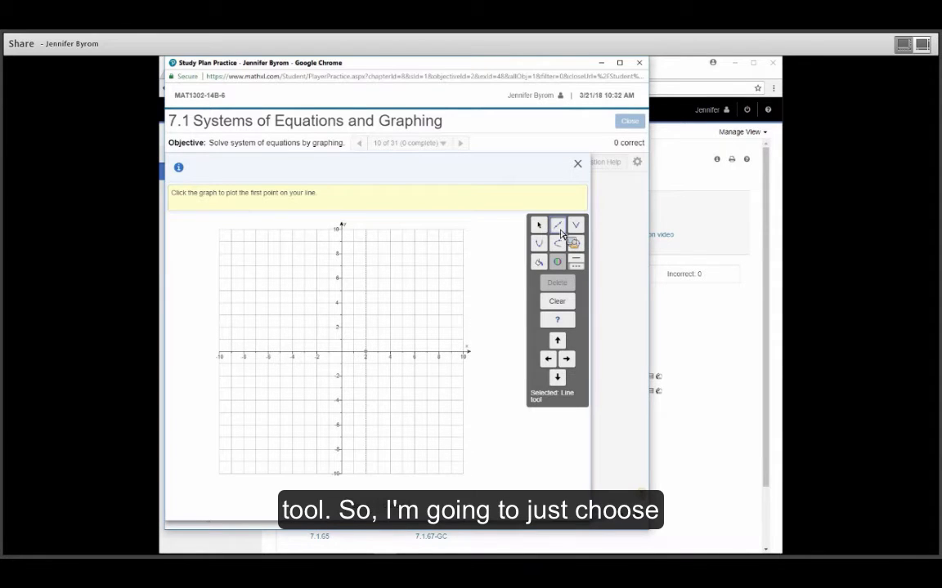
{"action": "left_click", "coordinate": [380, 358]}
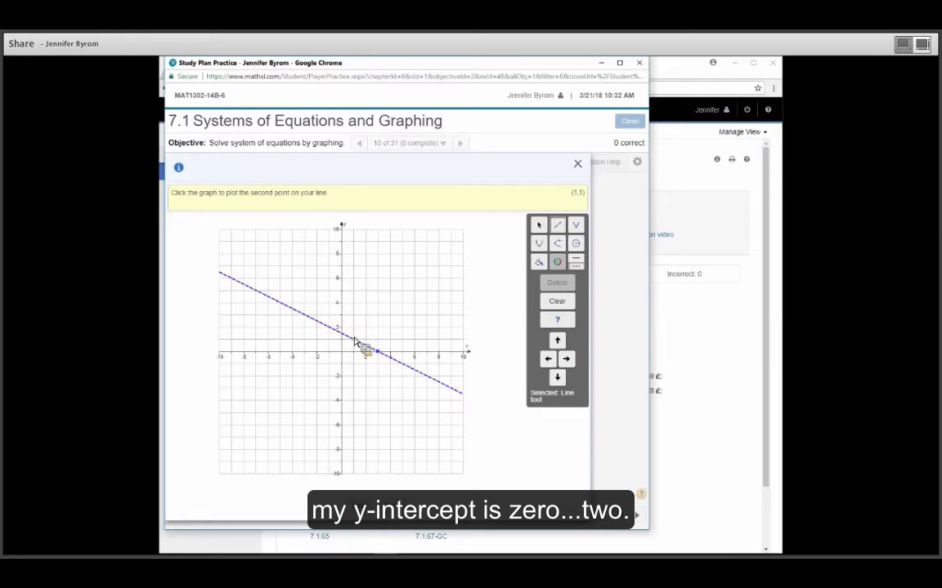
{"action": "left_click", "coordinate": [343, 330]}
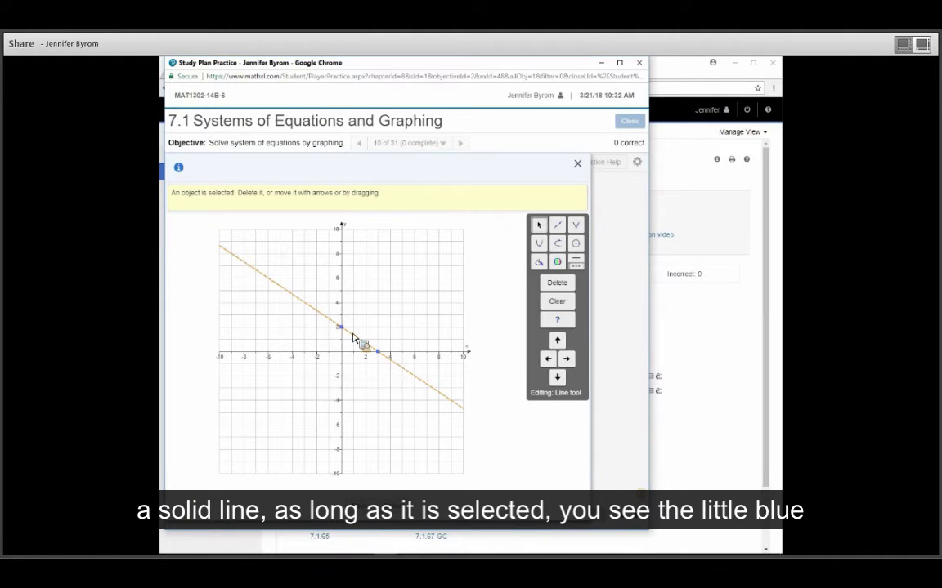
Step: Change the selected line through (3,0) and (0,2) to solid, and change it back to dashed
{"action": "left_click", "coordinate": [577, 261]}
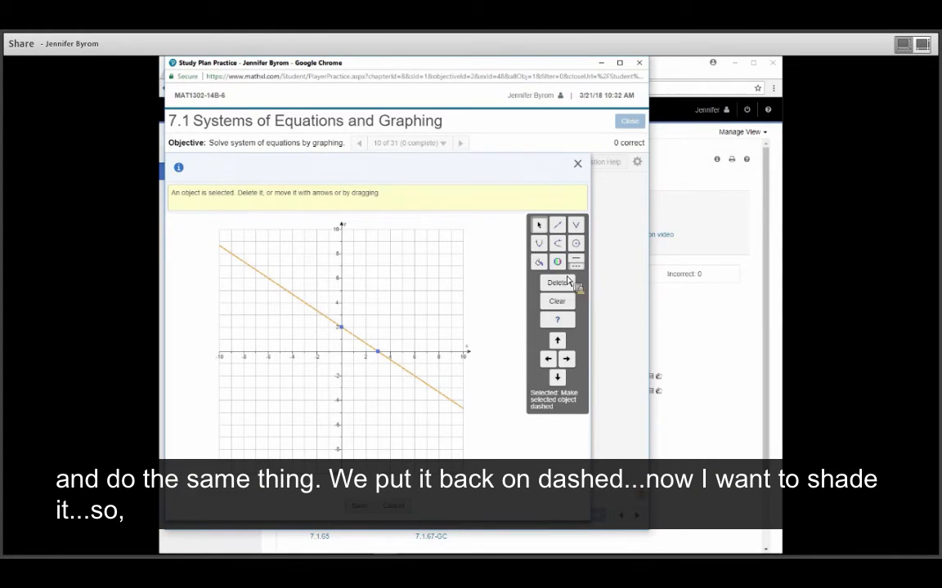
{"action": "left_click", "coordinate": [582, 264]}
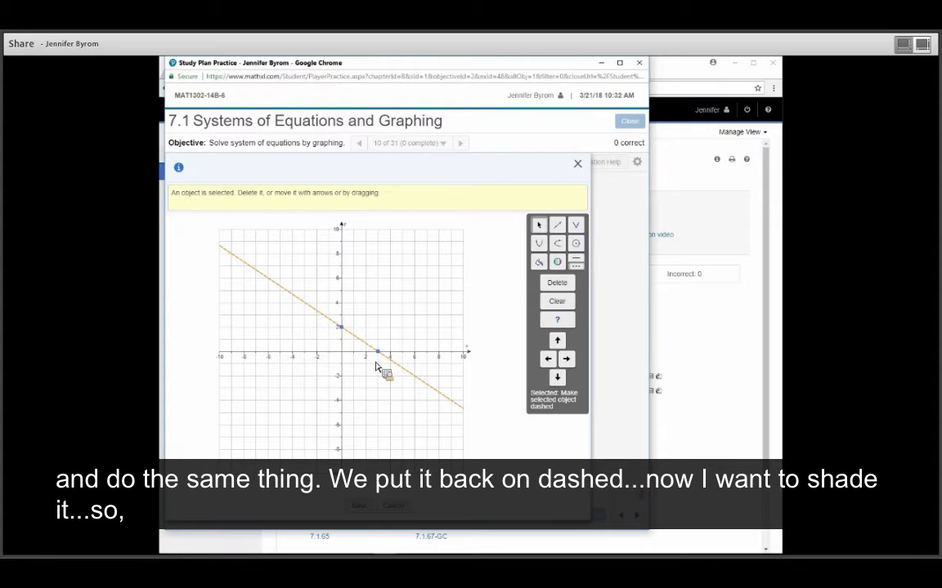
Step: Shade the region below the dashed line at (-2,-2), and delete that shading while keeping the line
{"action": "left_click", "coordinate": [540, 268]}
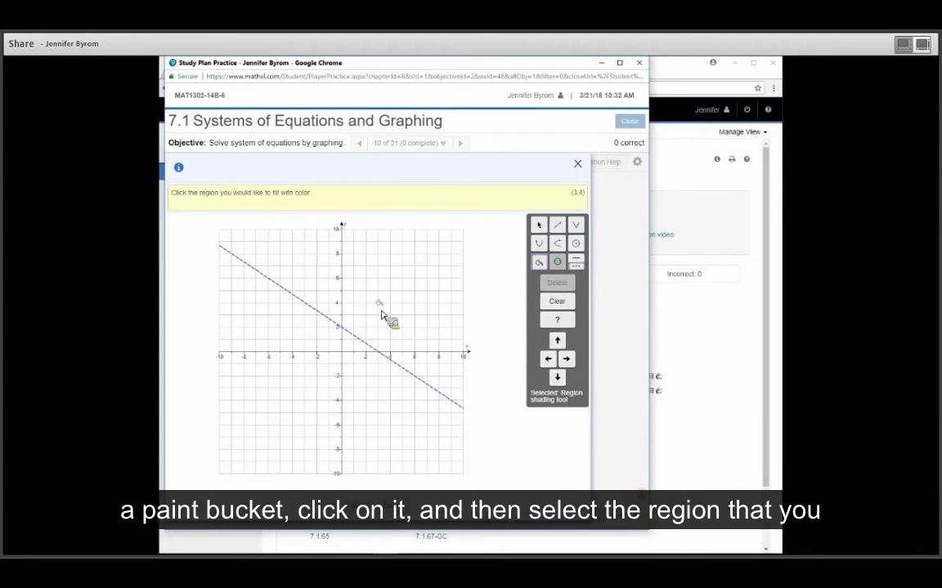
{"action": "left_click", "coordinate": [324, 380]}
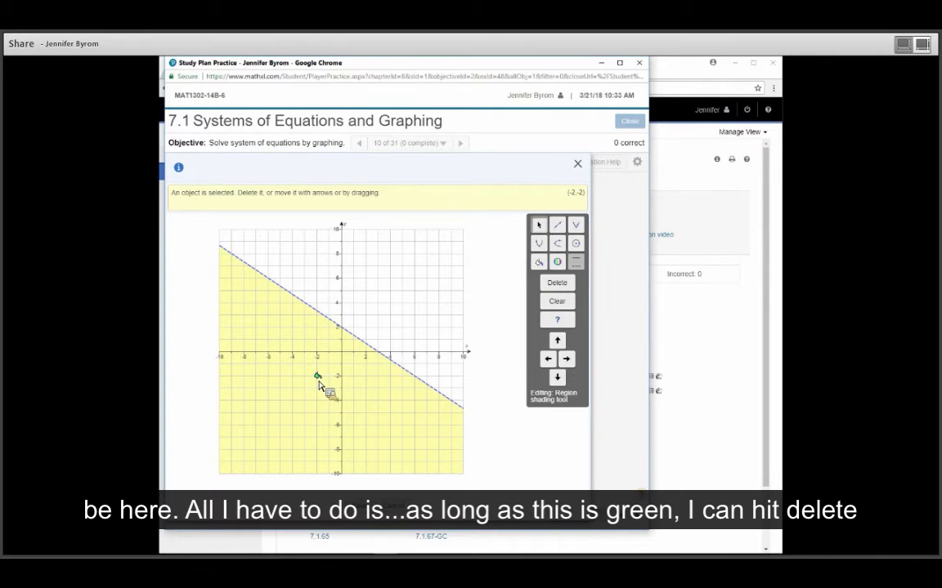
{"action": "left_click", "coordinate": [556, 300]}
{"action": "left_click", "coordinate": [387, 372]}
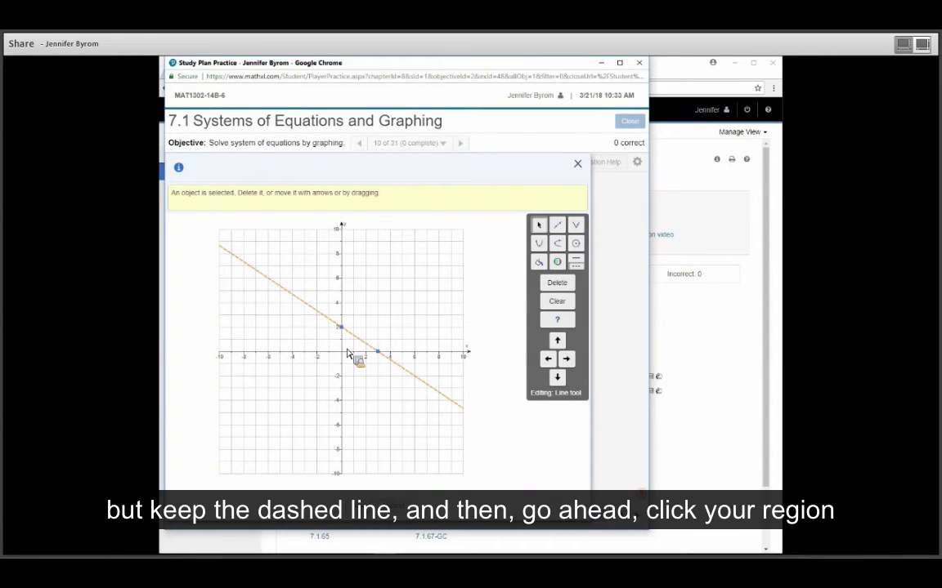
Step: Shade the region above the dashed line using the region shading tool at (3,6)
{"action": "left_click", "coordinate": [540, 266]}
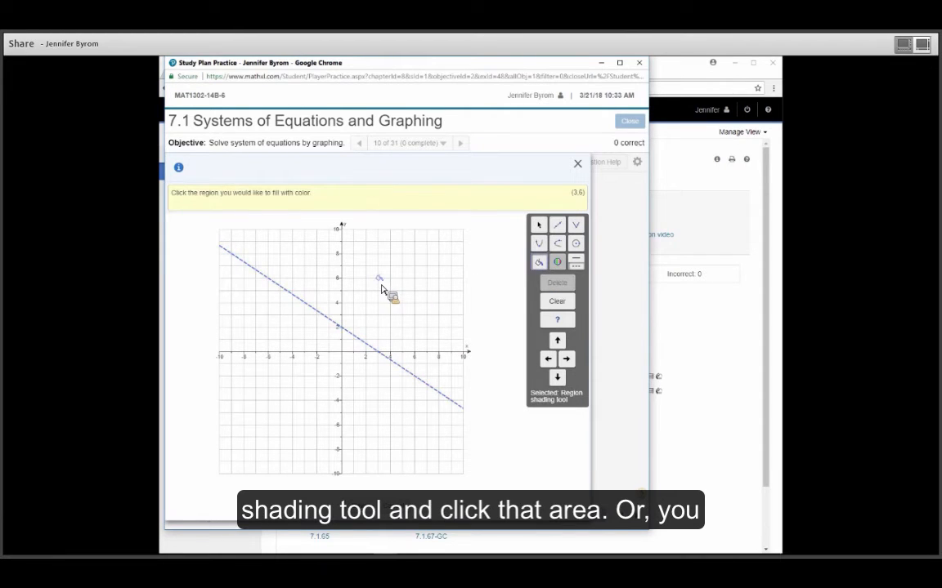
{"action": "left_click", "coordinate": [378, 278]}
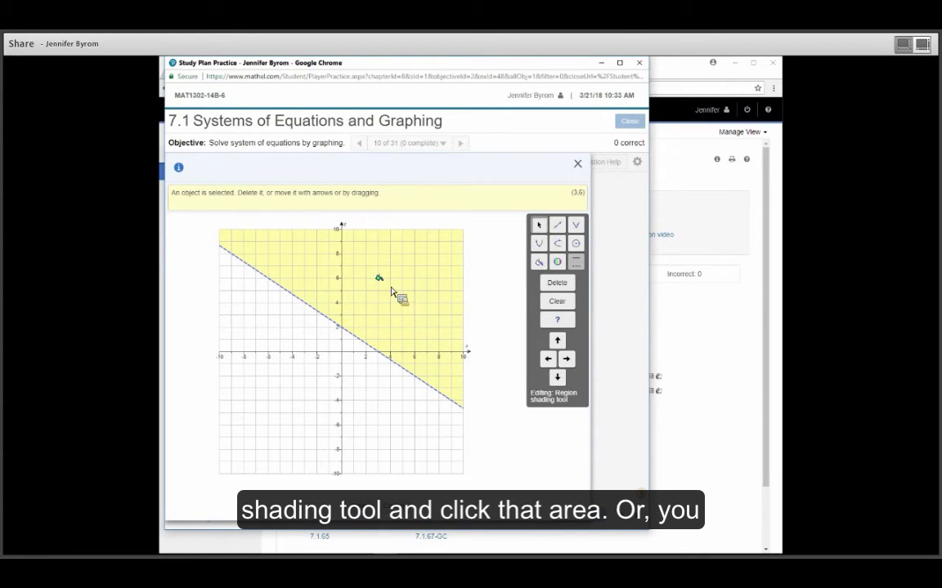
{"action": "left_click", "coordinate": [539, 360]}
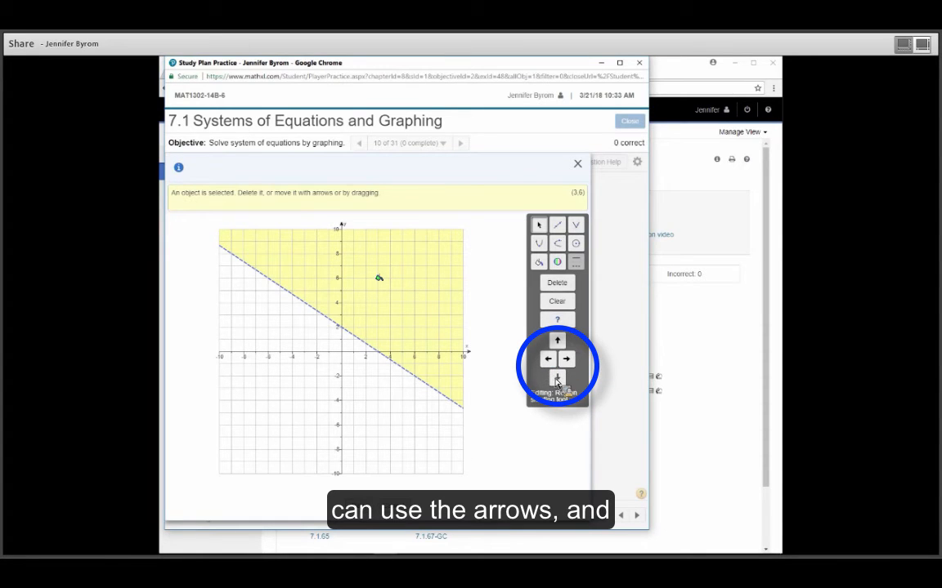
Step: Move the selected shading marker straight down across the dashed line so the region below it is shaded instead
{"action": "left_click", "coordinate": [557, 378]}
{"action": "left_click", "coordinate": [557, 379]}
{"action": "left_click", "coordinate": [557, 378]}
{"action": "left_click", "coordinate": [557, 378]}
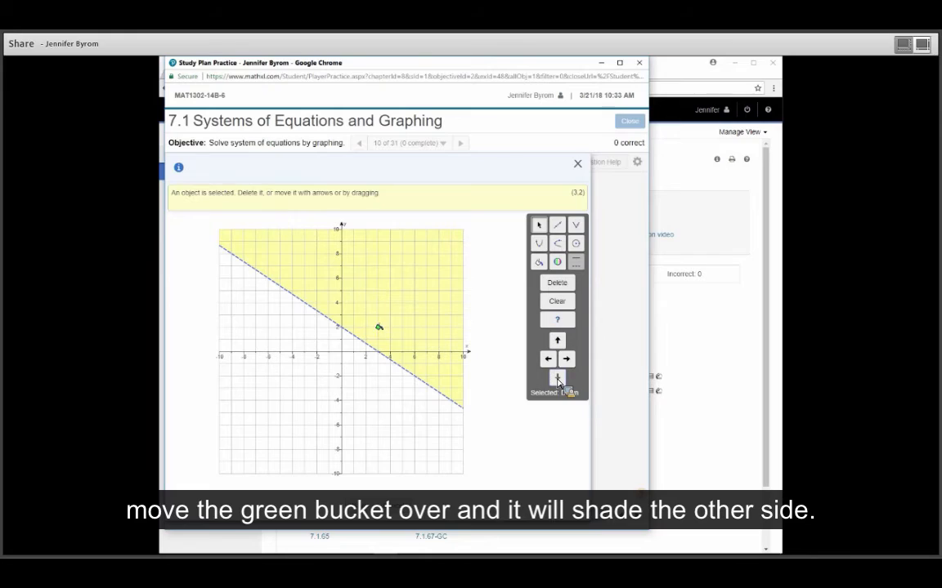
{"action": "left_click", "coordinate": [557, 379]}
{"action": "left_click", "coordinate": [557, 378]}
{"action": "left_click", "coordinate": [557, 378]}
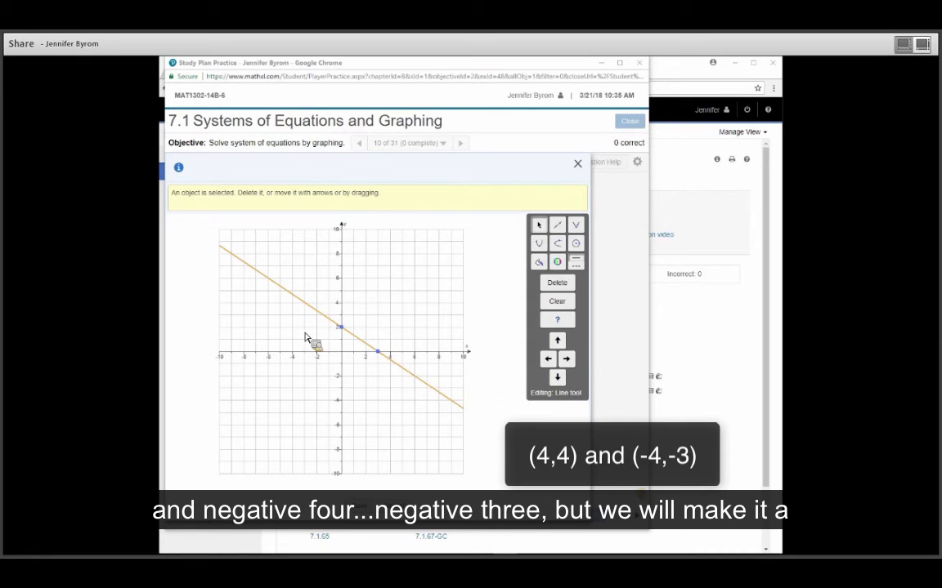
Step: Make the existing line dashed and plot a second dashed line through (4,4) and (-4,-3)
{"action": "left_click", "coordinate": [577, 266]}
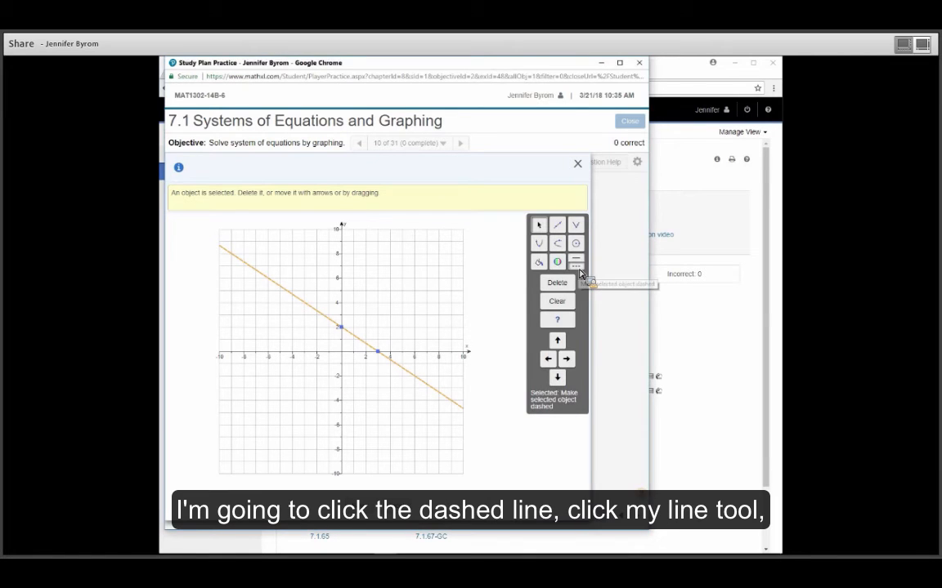
{"action": "left_click", "coordinate": [558, 226]}
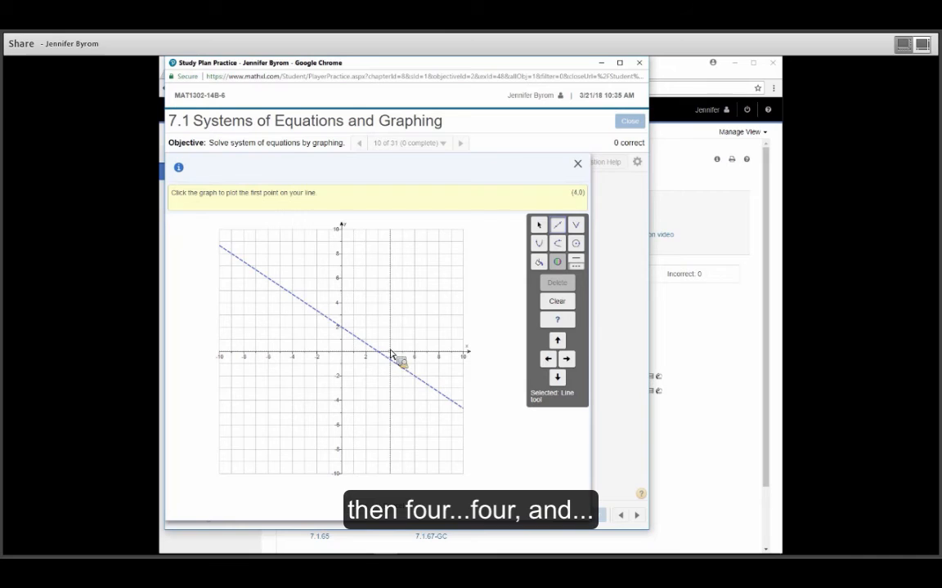
{"action": "left_click", "coordinate": [391, 306]}
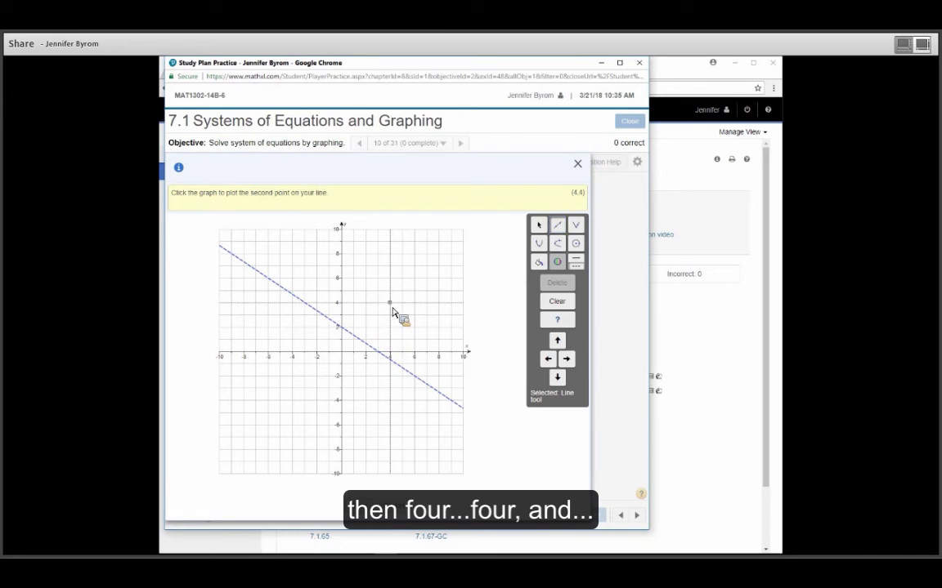
{"action": "left_click", "coordinate": [297, 393]}
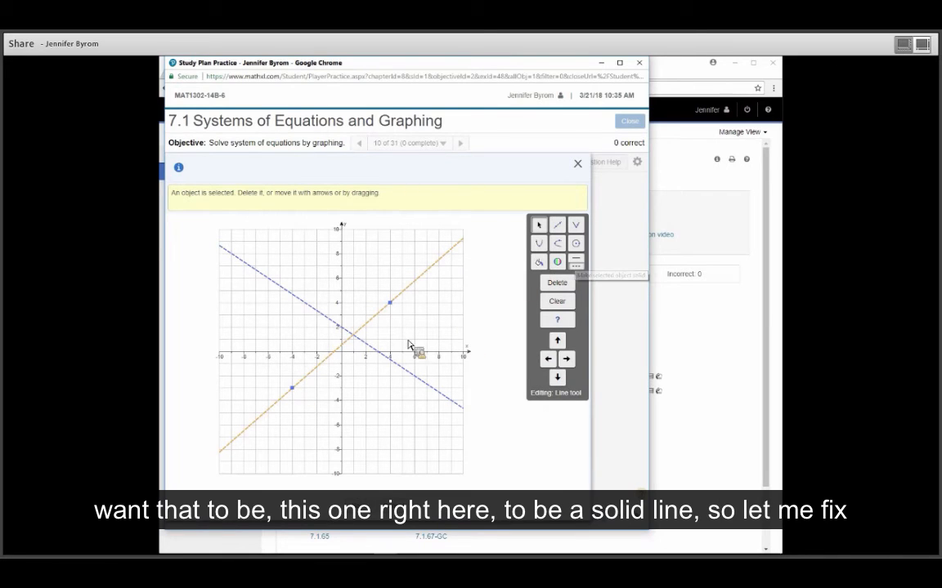
Step: Change the line through (0,2) and (3,0) to solid and deselect it
{"action": "left_click", "coordinate": [364, 340]}
{"action": "left_click", "coordinate": [577, 264]}
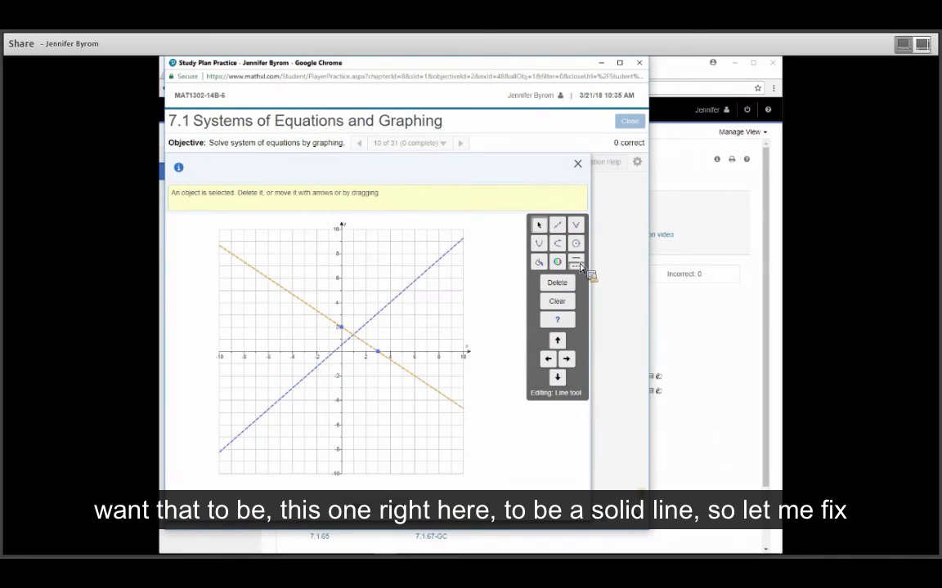
{"action": "left_click", "coordinate": [339, 413]}
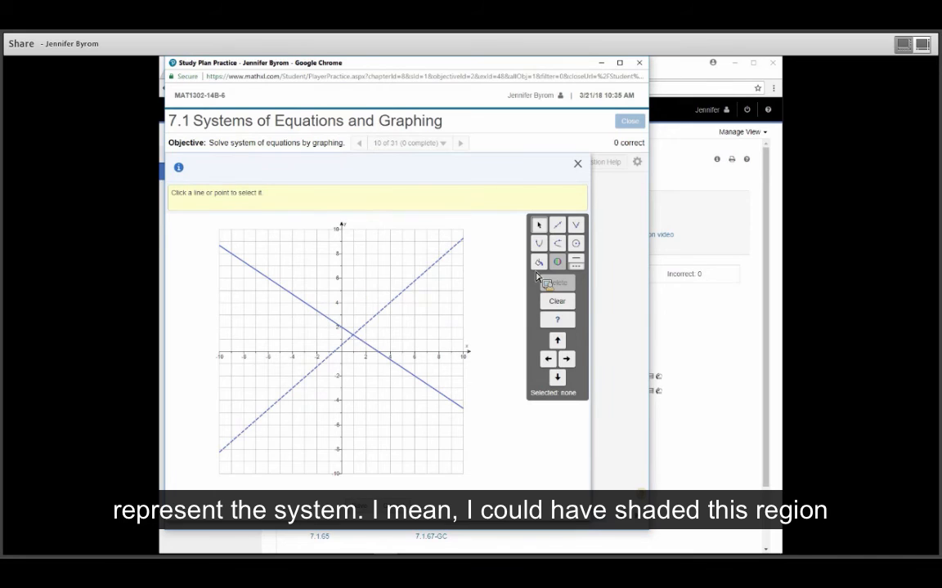
Step: Shade the two regions above the solid line, placing shading markers at (-1,5) and (8,2)
{"action": "left_click", "coordinate": [329, 292]}
{"action": "left_click", "coordinate": [249, 297]}
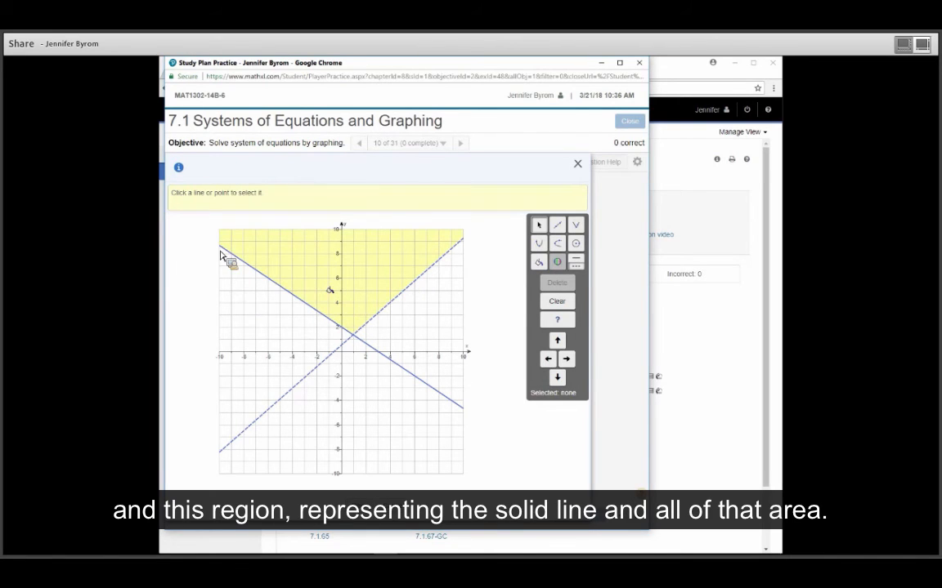
{"action": "left_click", "coordinate": [440, 327]}
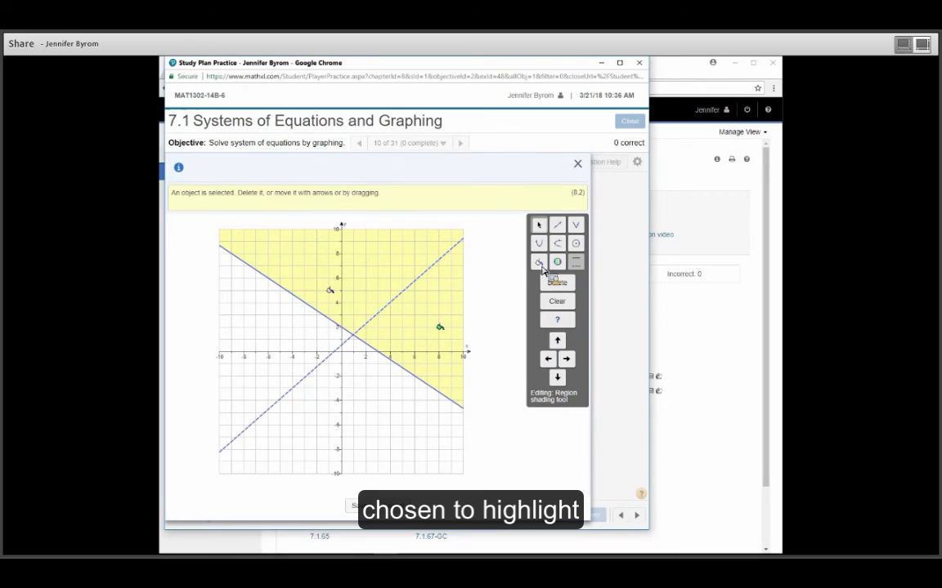
Step: Shade the leftmost region between the two lines with a marker at (-7,-2) and change its color to green
{"action": "left_click", "coordinate": [295, 427]}
{"action": "left_click", "coordinate": [541, 265]}
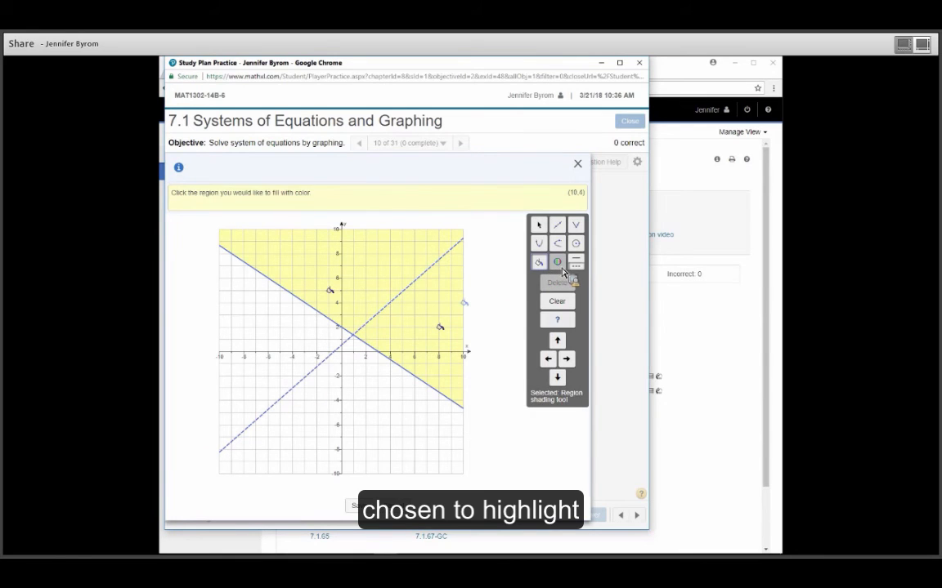
{"action": "left_click", "coordinate": [263, 376]}
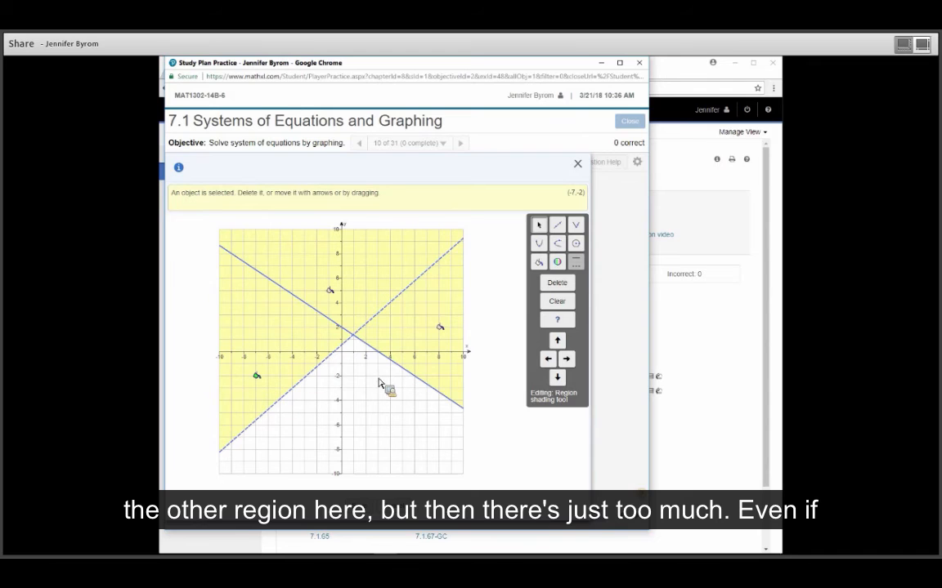
{"action": "left_click", "coordinate": [561, 264]}
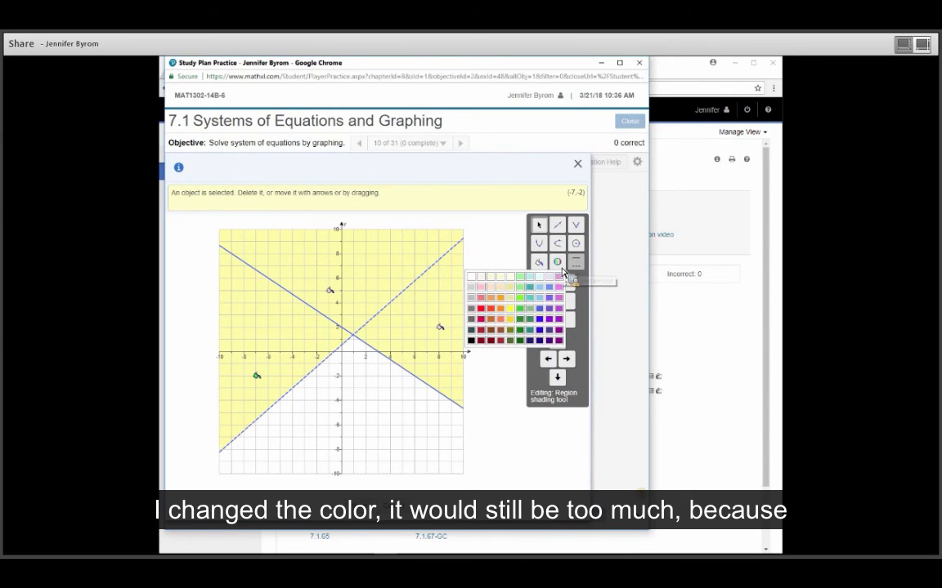
{"action": "left_click", "coordinate": [524, 317]}
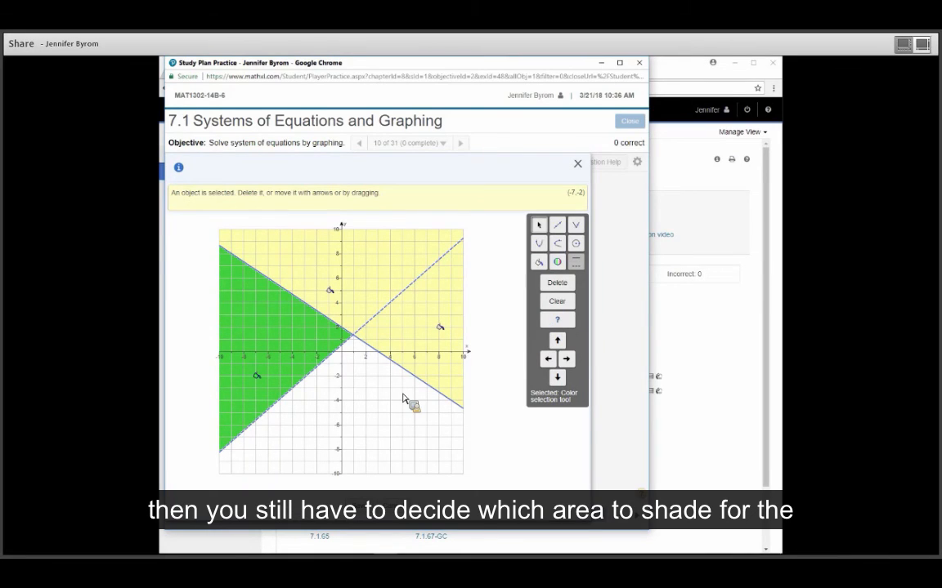
Step: Delete the green shading at (-7,-2) and the two yellow shadings at (-1,5) and (8,2)
{"action": "left_click", "coordinate": [558, 284]}
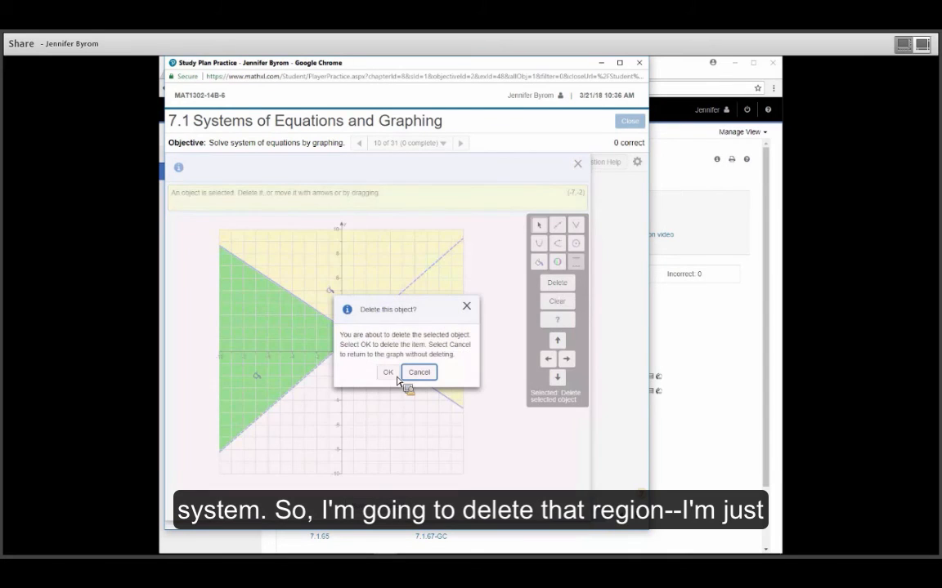
{"action": "left_click", "coordinate": [388, 372]}
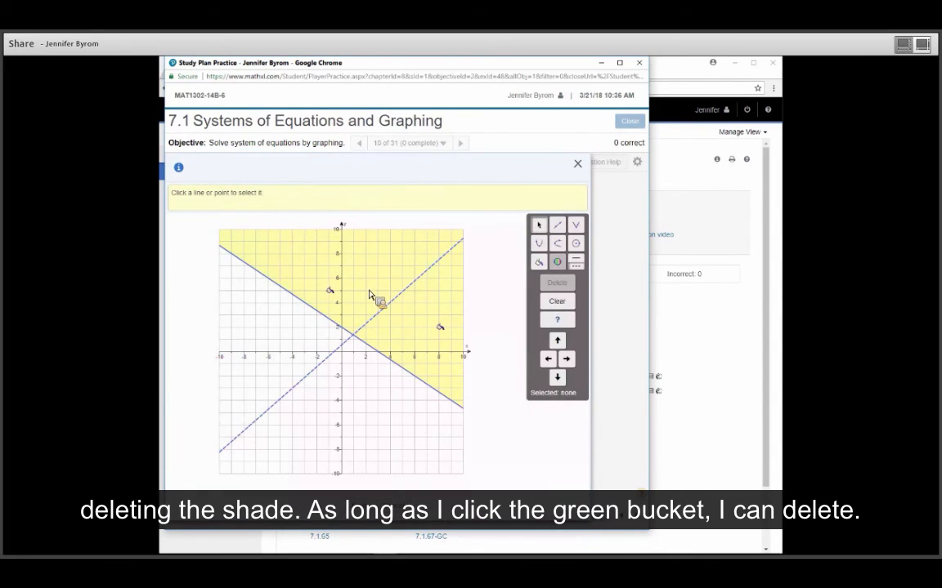
{"action": "left_click", "coordinate": [332, 294]}
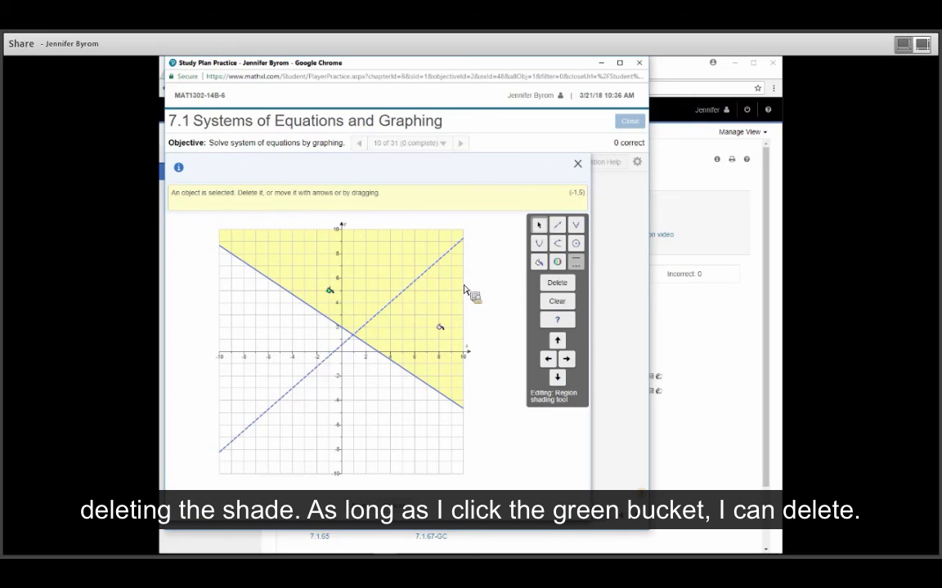
{"action": "left_click", "coordinate": [556, 283]}
{"action": "left_click", "coordinate": [389, 372]}
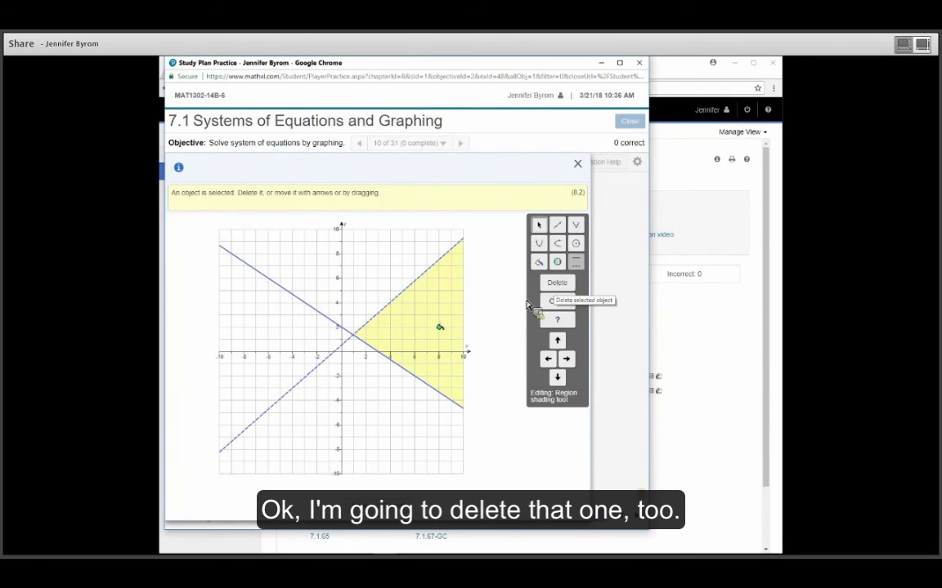
{"action": "left_click", "coordinate": [557, 283]}
{"action": "left_click", "coordinate": [388, 372]}
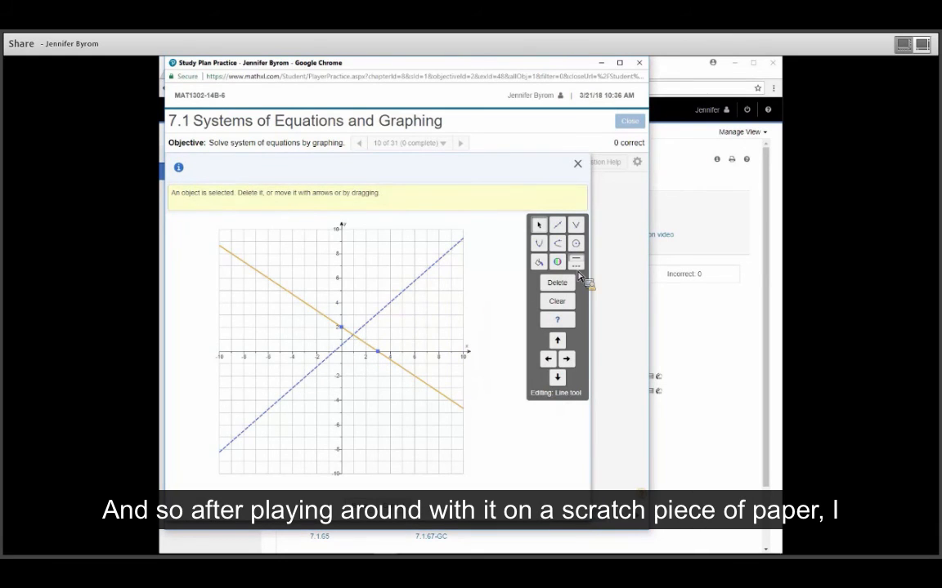
Step: Shade only the region below the solid line and above the dashed line, with a marker at (-6,0)
{"action": "left_click", "coordinate": [541, 263]}
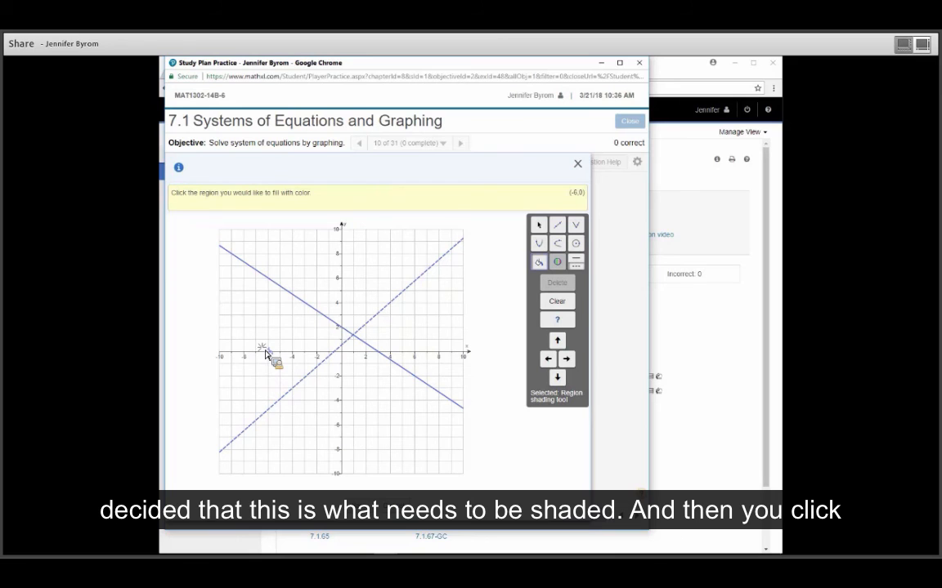
{"action": "left_click", "coordinate": [267, 352]}
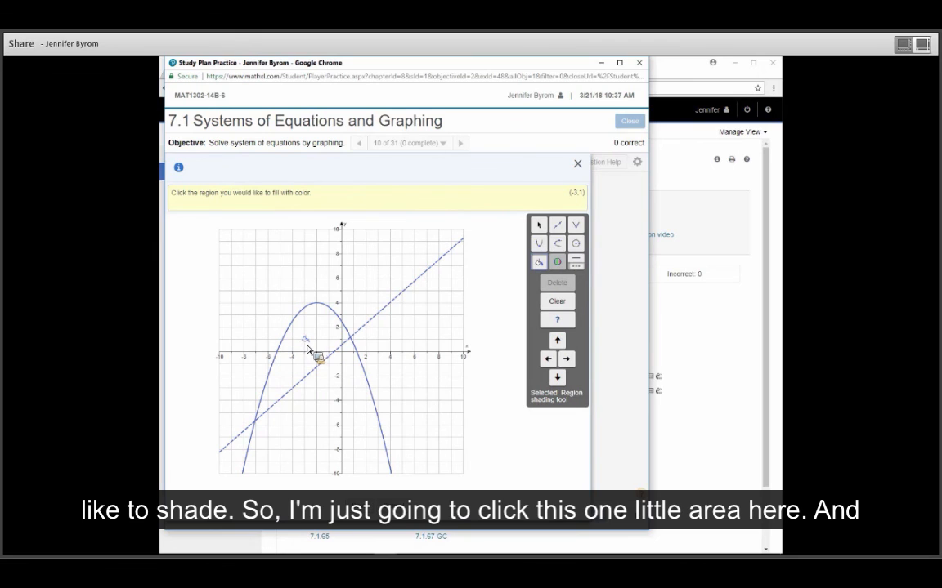
Step: Shade inside the parabola above the dashed line at (-3,1) and move that marker down across the line to (-3,-3)
{"action": "left_click", "coordinate": [307, 345]}
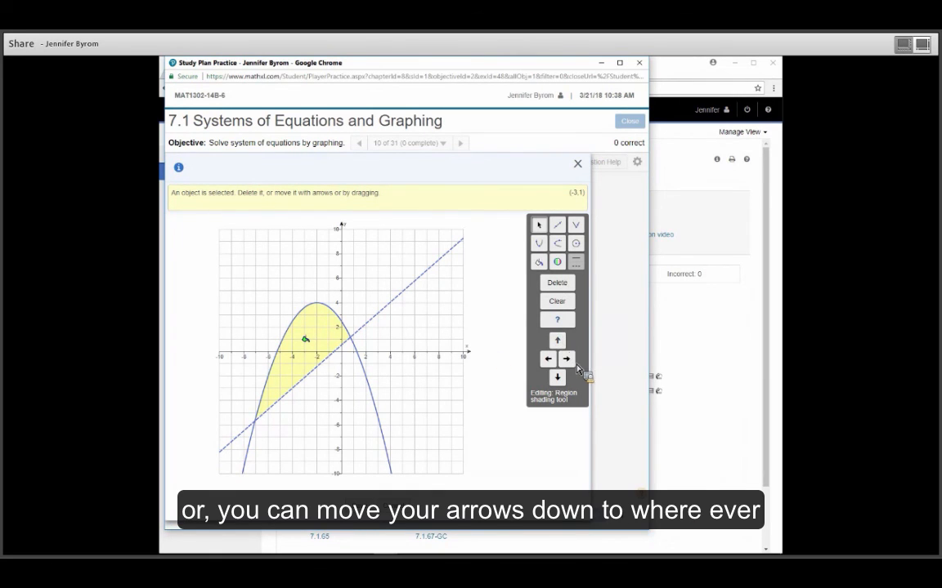
{"action": "key", "text": "Up"}
{"action": "key", "text": "Up"}
{"action": "key", "text": "Up"}
{"action": "key", "text": "Down"}
{"action": "key", "text": "Down"}
{"action": "key", "text": "Down"}
{"action": "key", "text": "Down"}
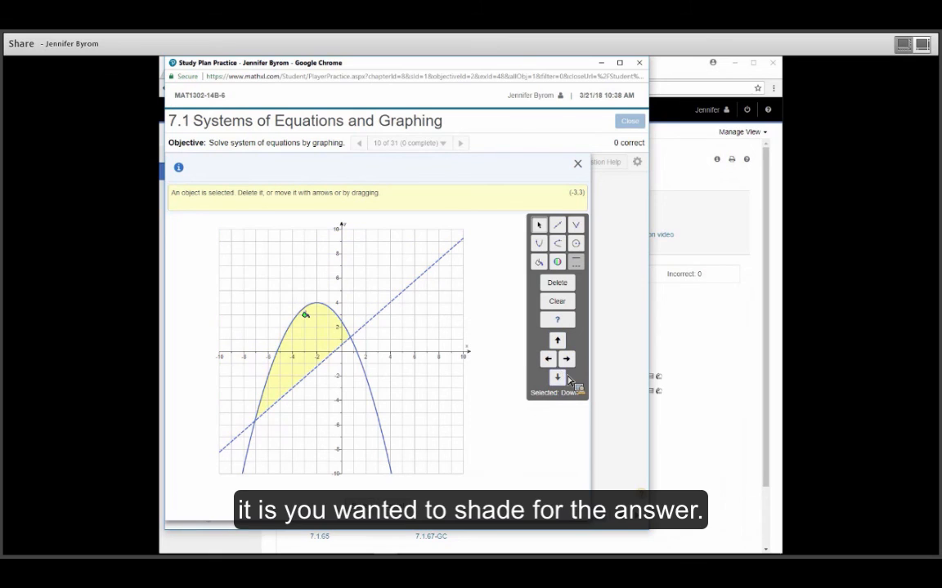
{"action": "key", "text": "Down"}
{"action": "key", "text": "Down"}
{"action": "key", "text": "Down"}
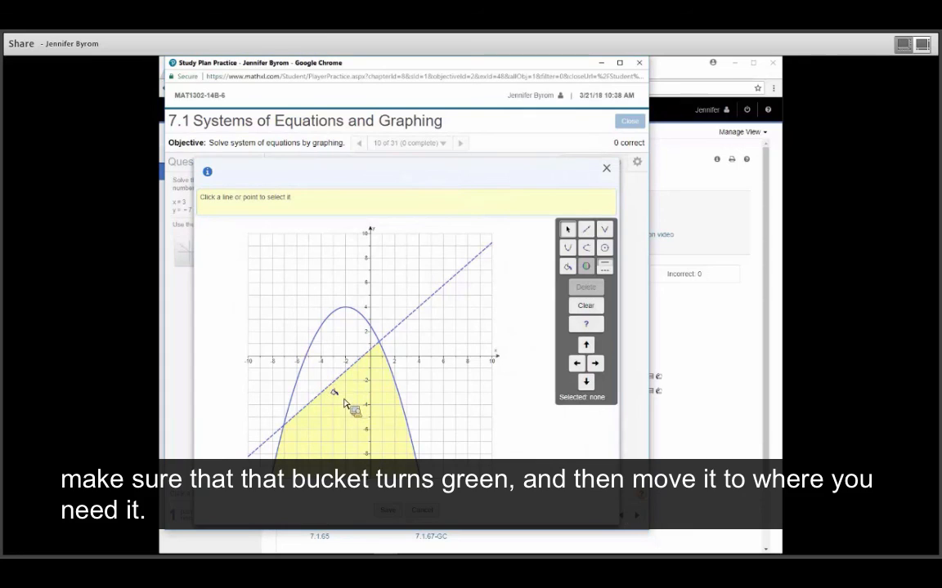
Step: Select the shading marker at (-3,-3) inside the parabola below the dashed line
{"action": "left_click", "coordinate": [334, 395]}
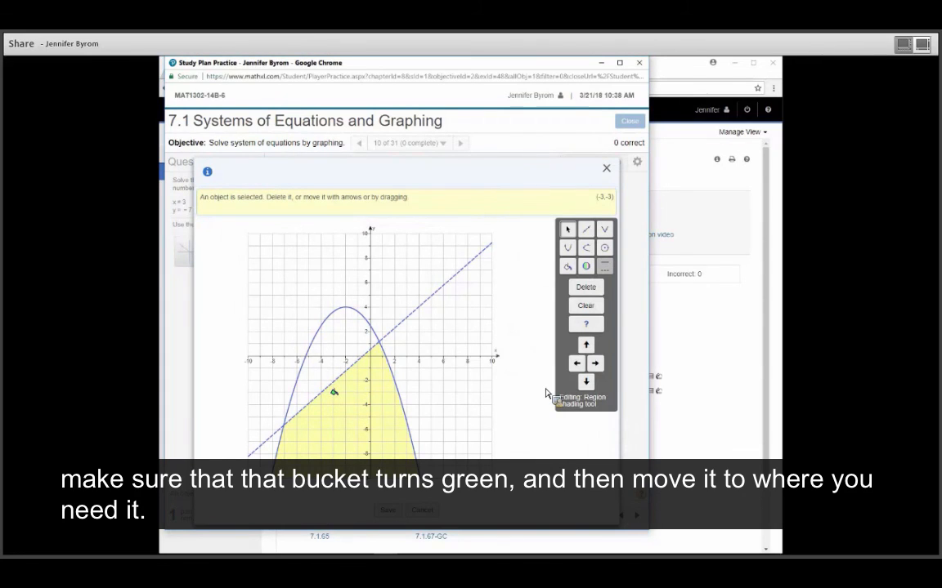